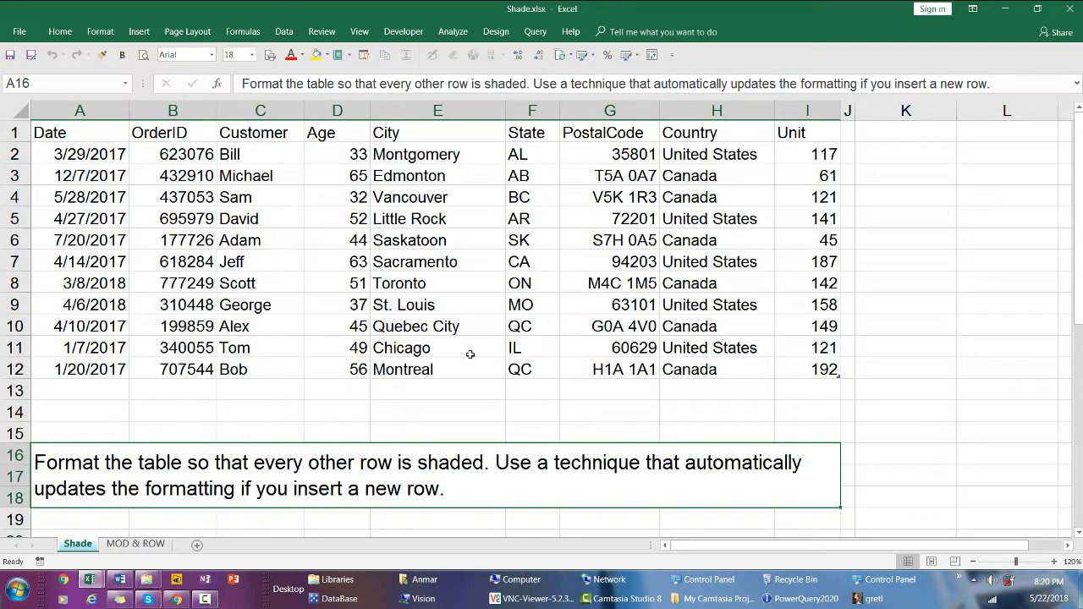
Step: Turn on banded rows for the order table and apply the Orange, Table Style Medium 10 style
left_click(424, 221)
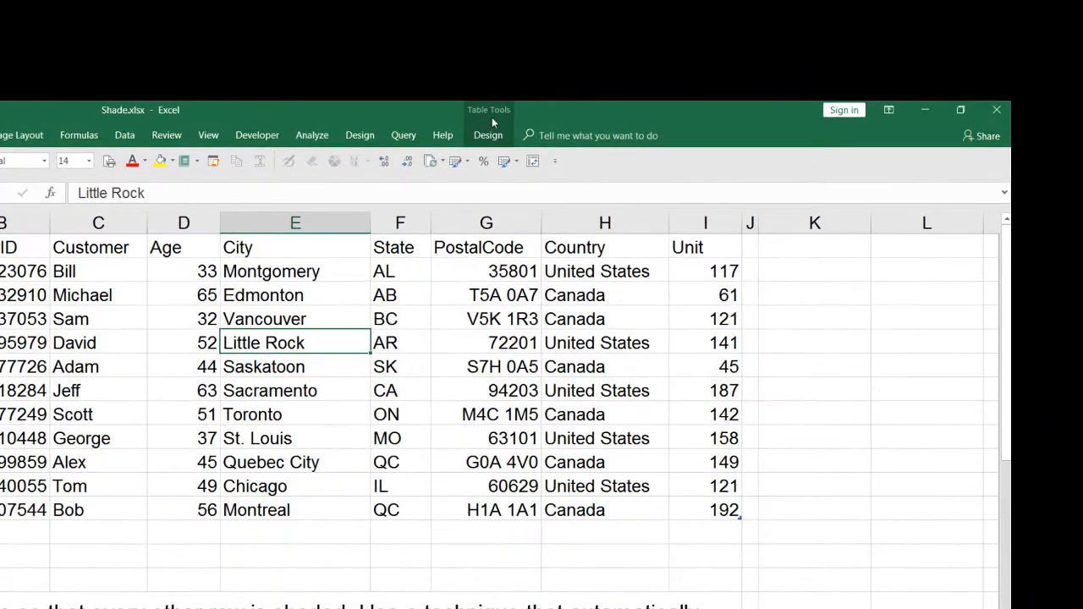
left_click(489, 135)
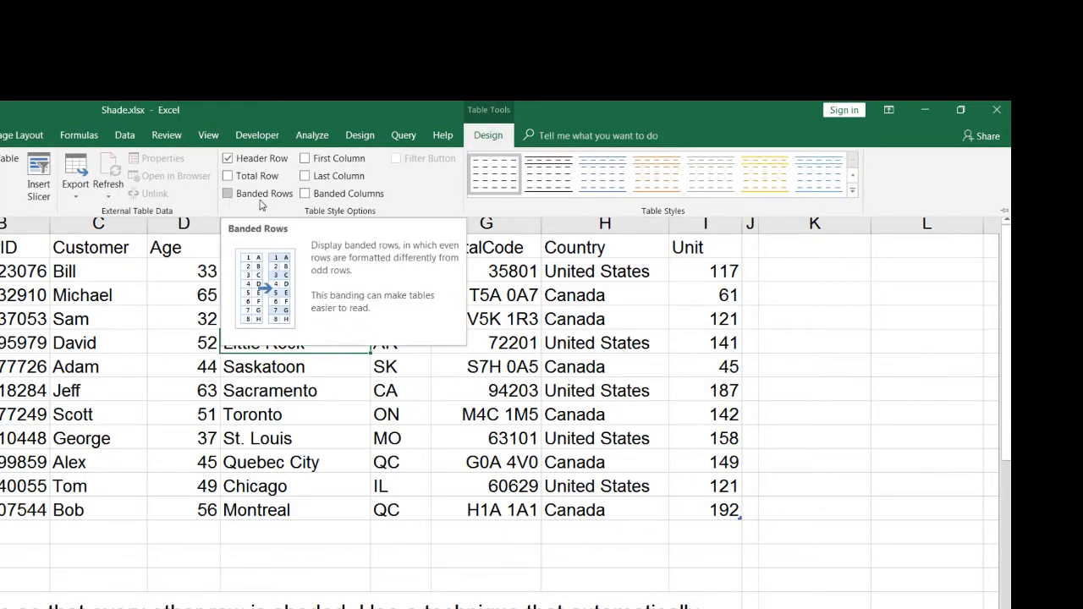
left_click(232, 200)
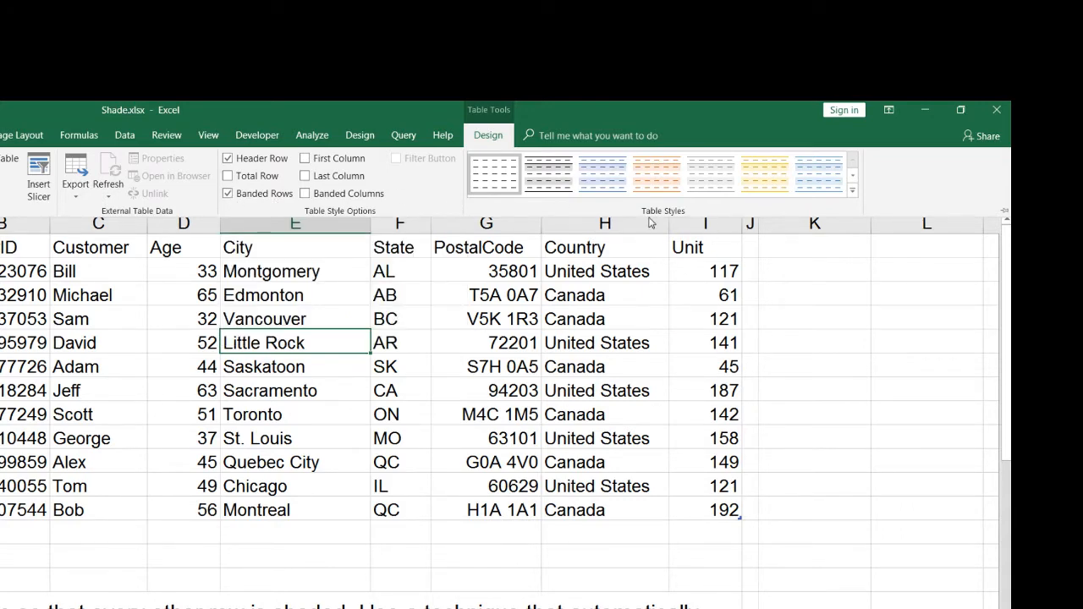
left_click(852, 192)
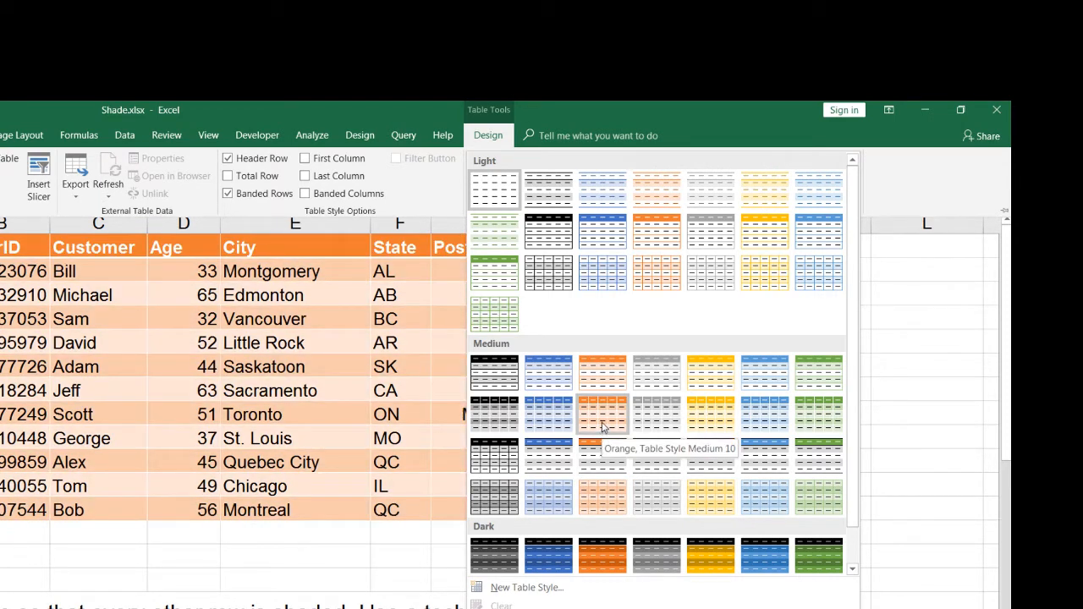
left_click(603, 425)
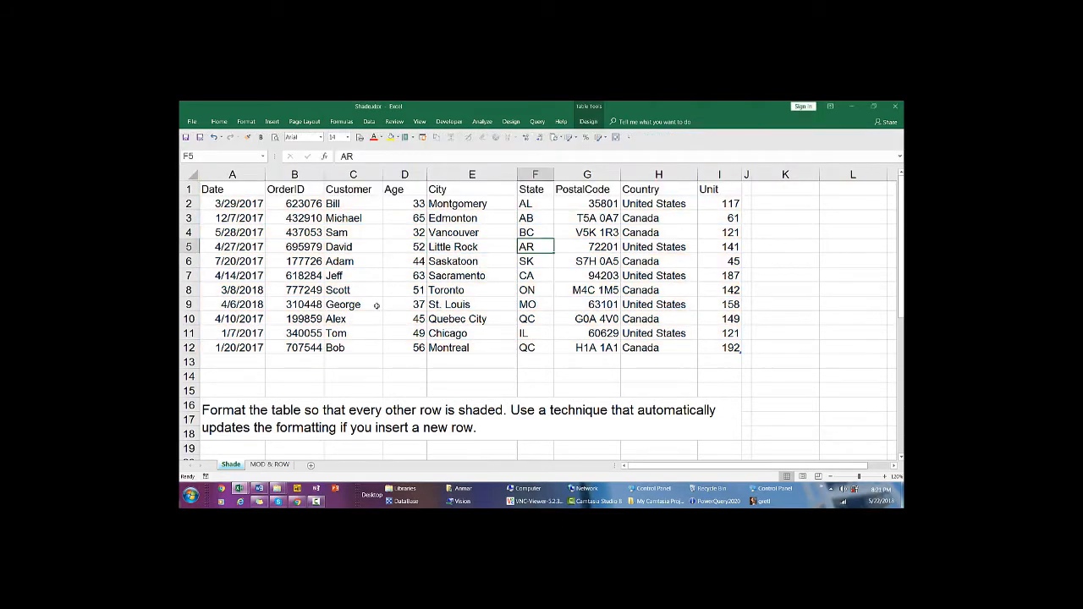
left_click(398, 299)
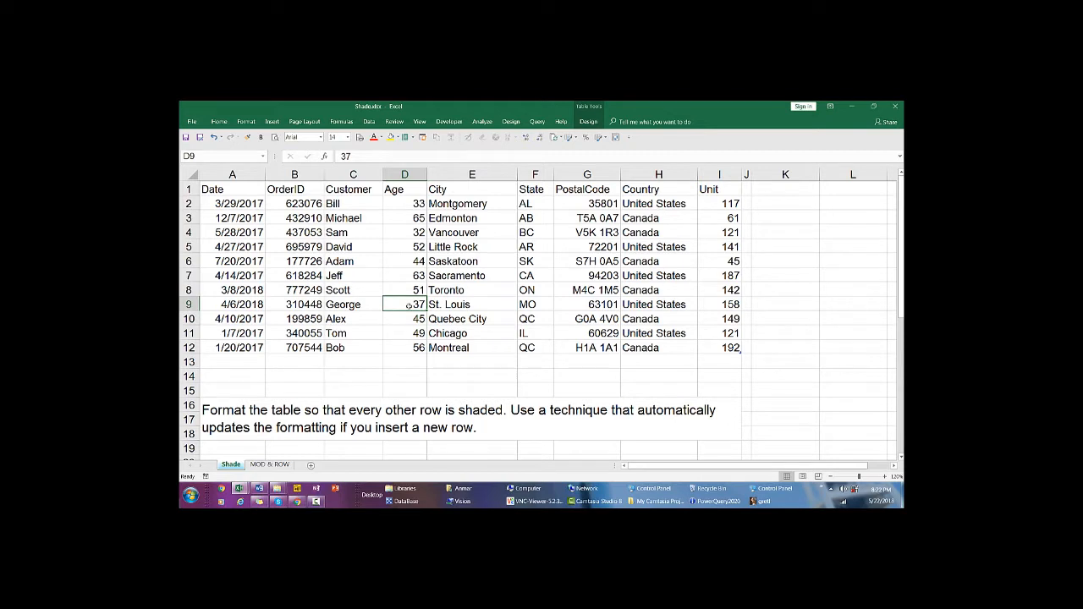
Step: On the MOD & ROW sheet, enter =ROW() in cell D1 and fill it down to D20
left_click(269, 465)
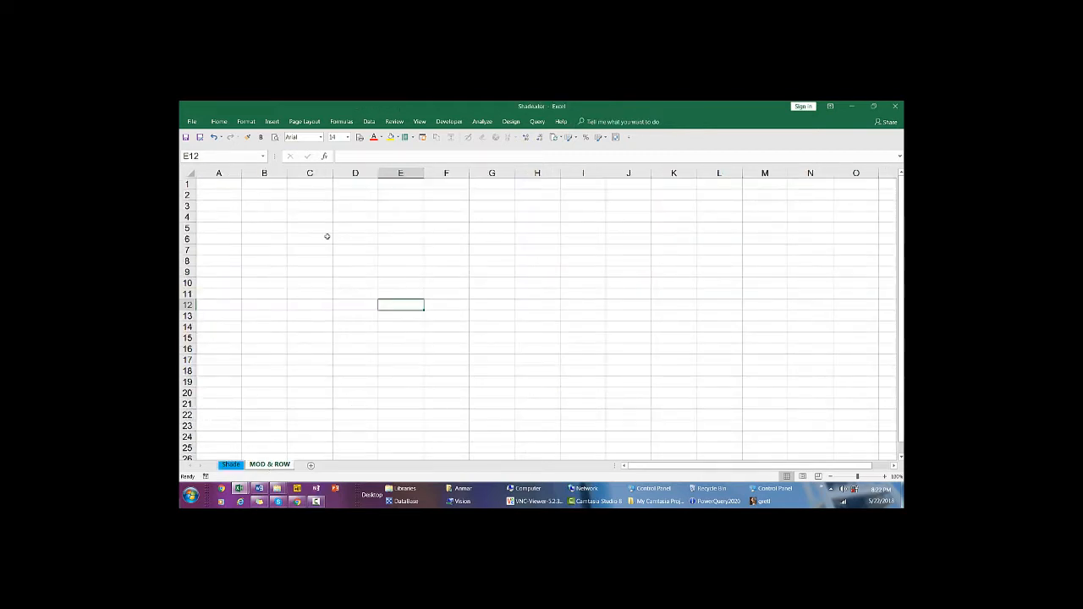
left_click(360, 185)
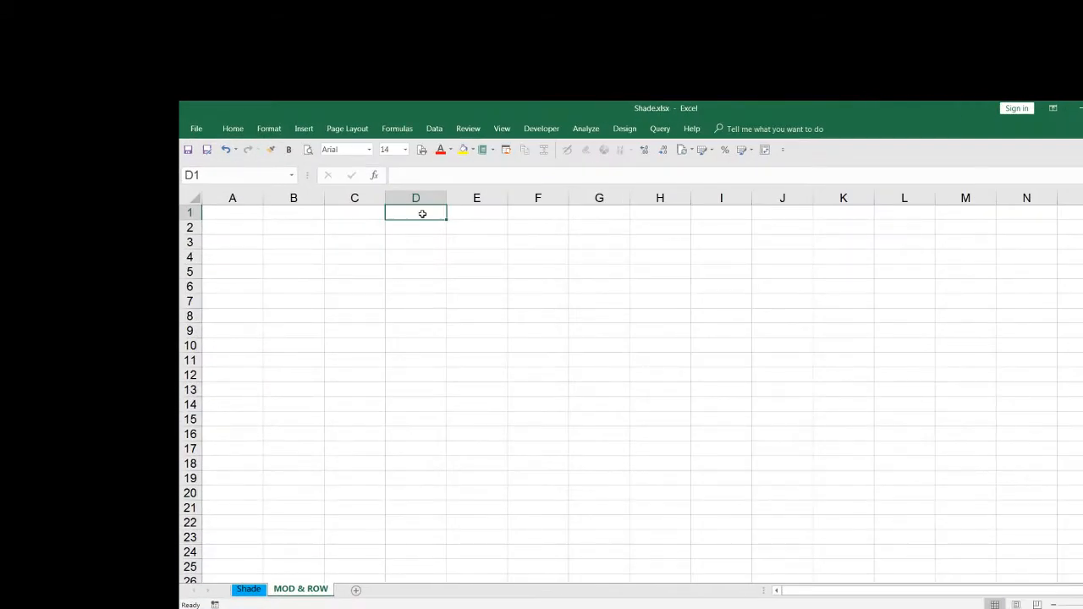
type("=")
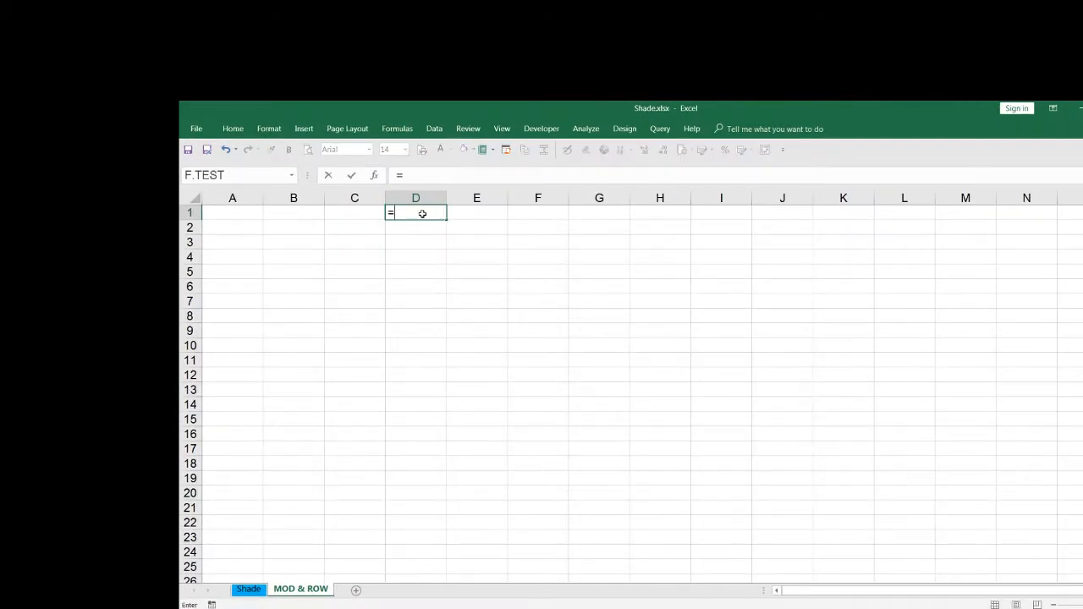
type("r")
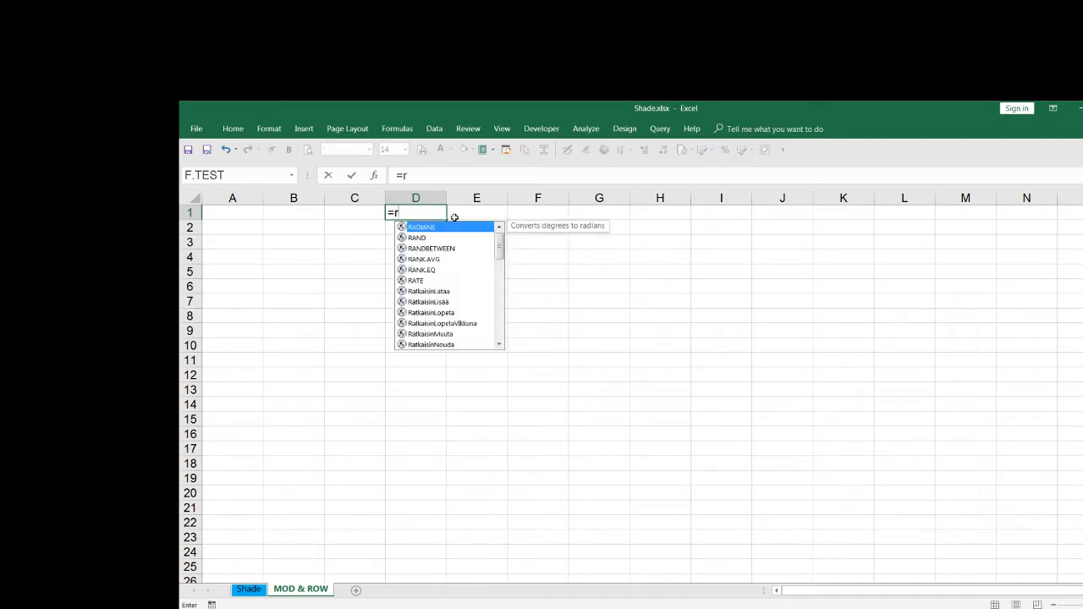
type("ow")
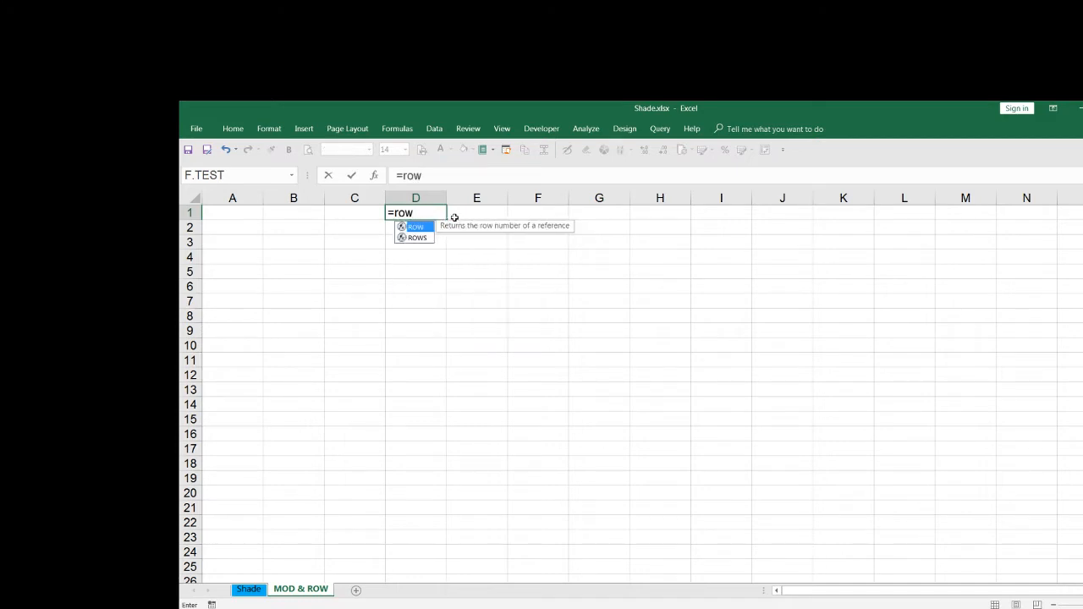
key("Tab")
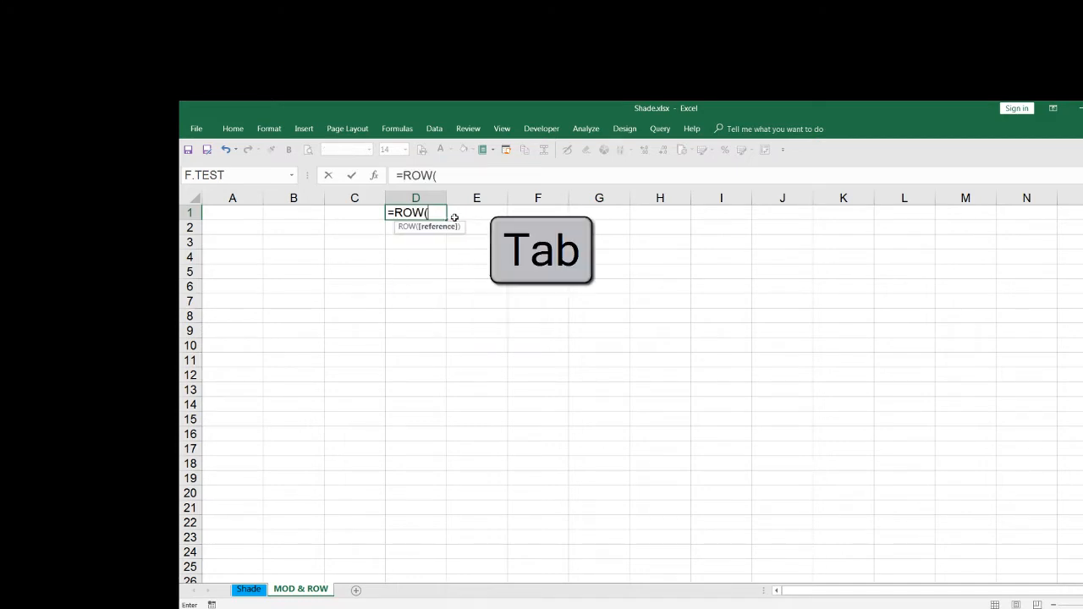
type(")")
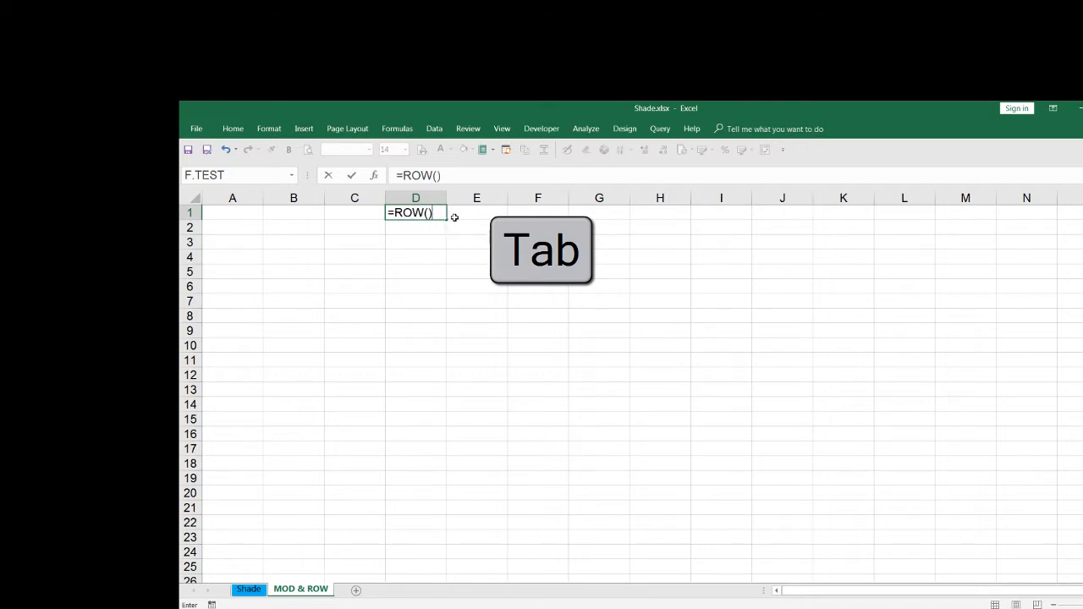
key("Return")
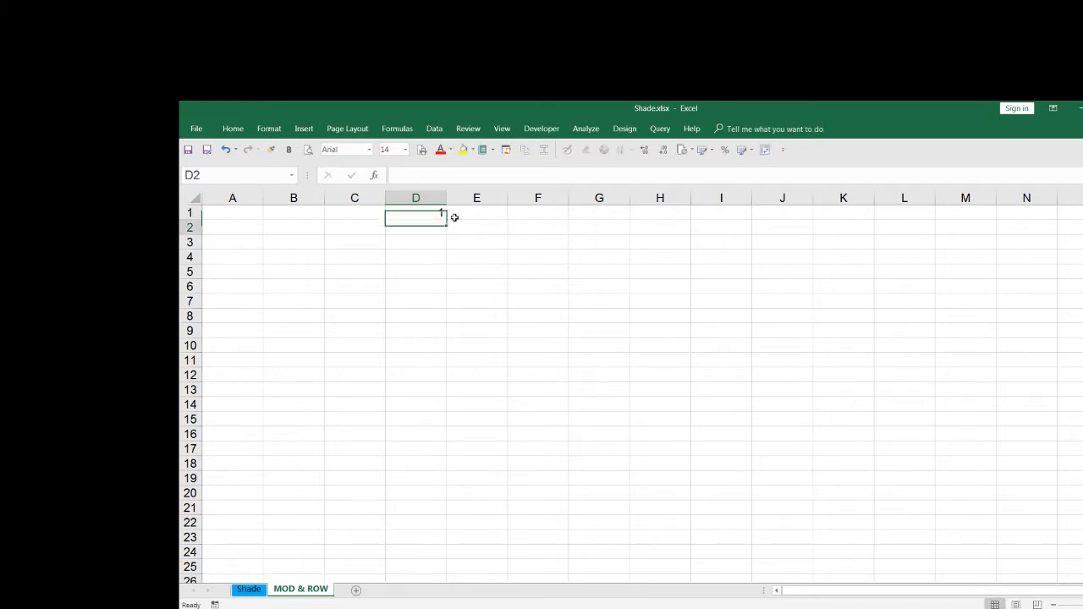
left_click(438, 213)
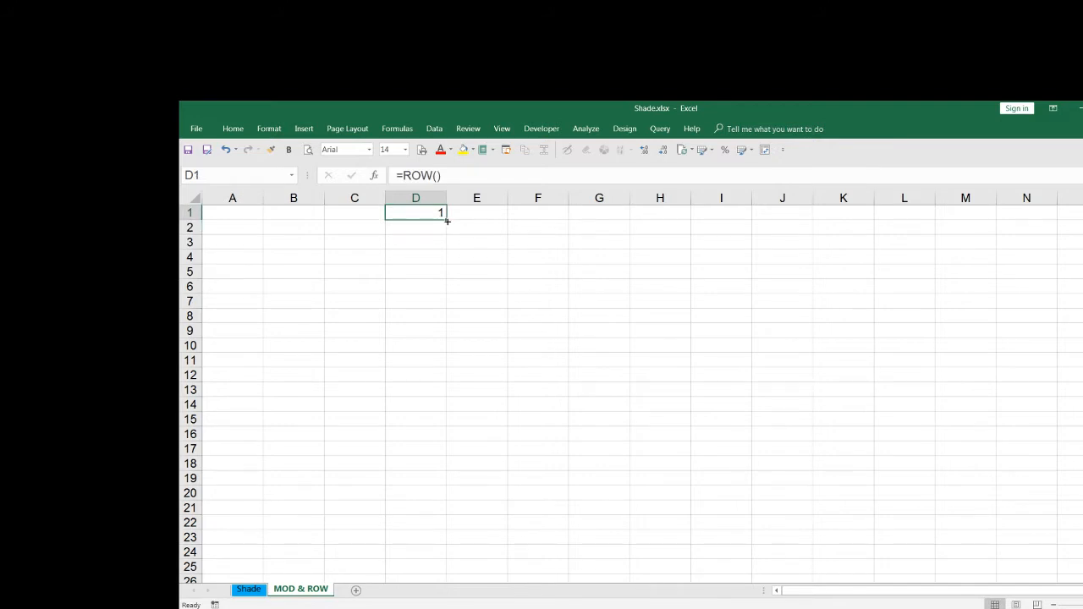
left_click_drag(447, 221, 442, 499)
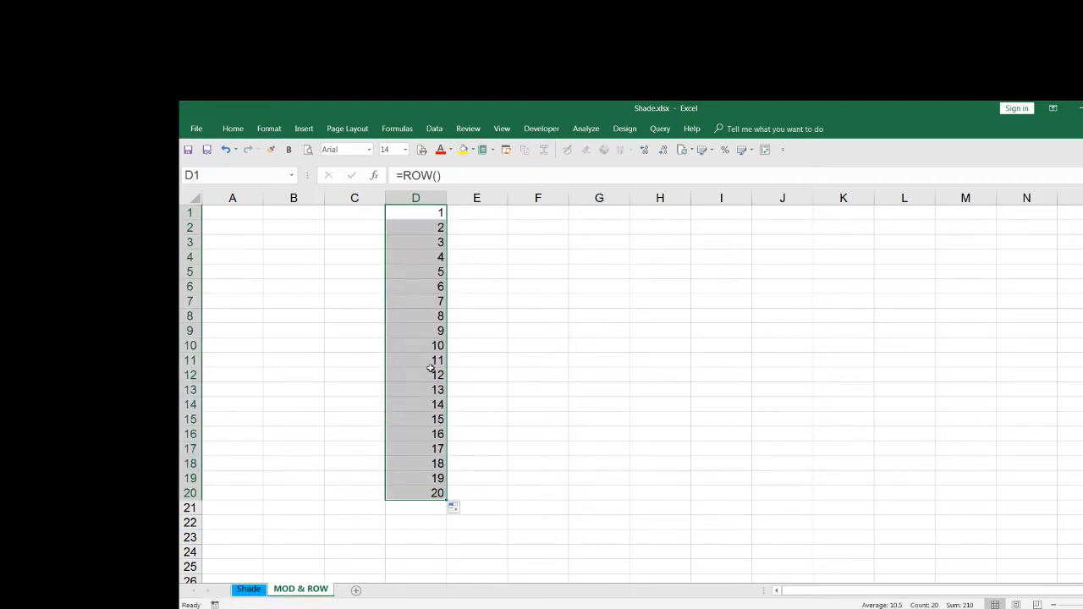
Step: Change the formula in D1 to =MOD(ROW(),2) and fill it down through D20
left_click(428, 213)
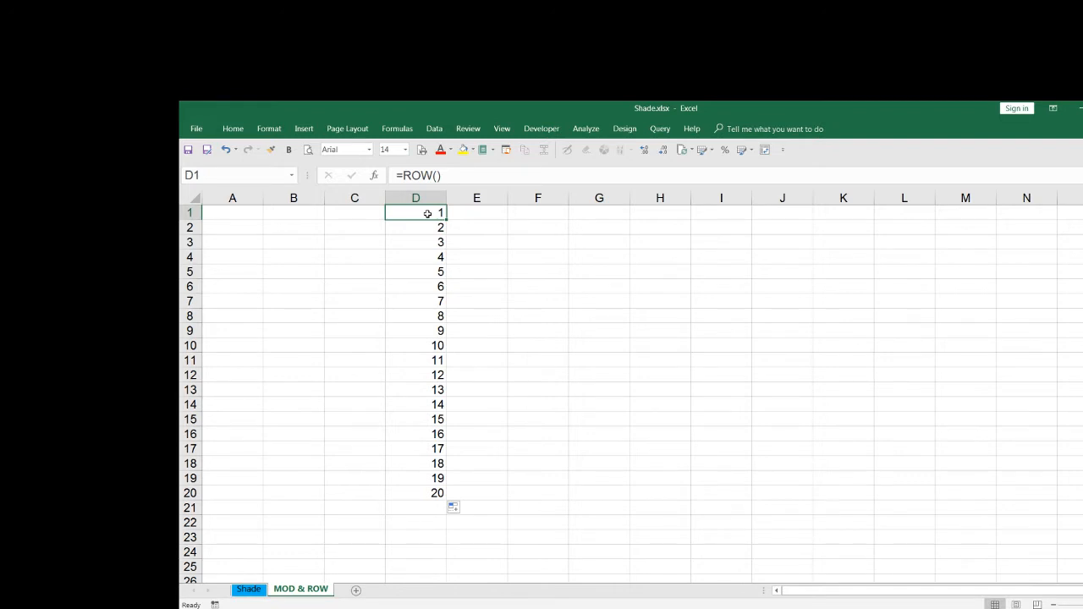
key("F2")
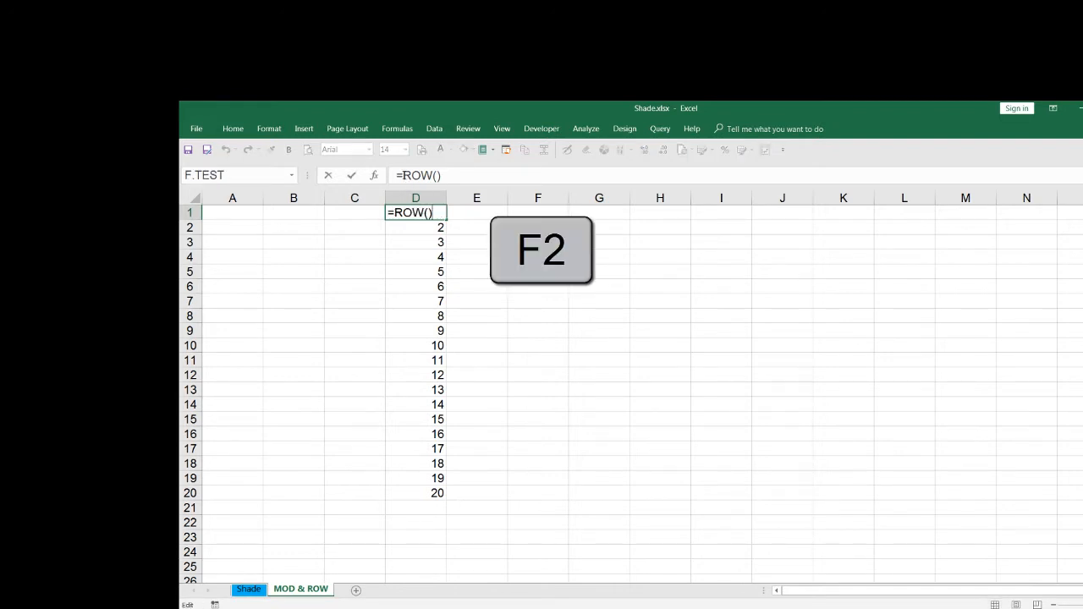
left_click(403, 176)
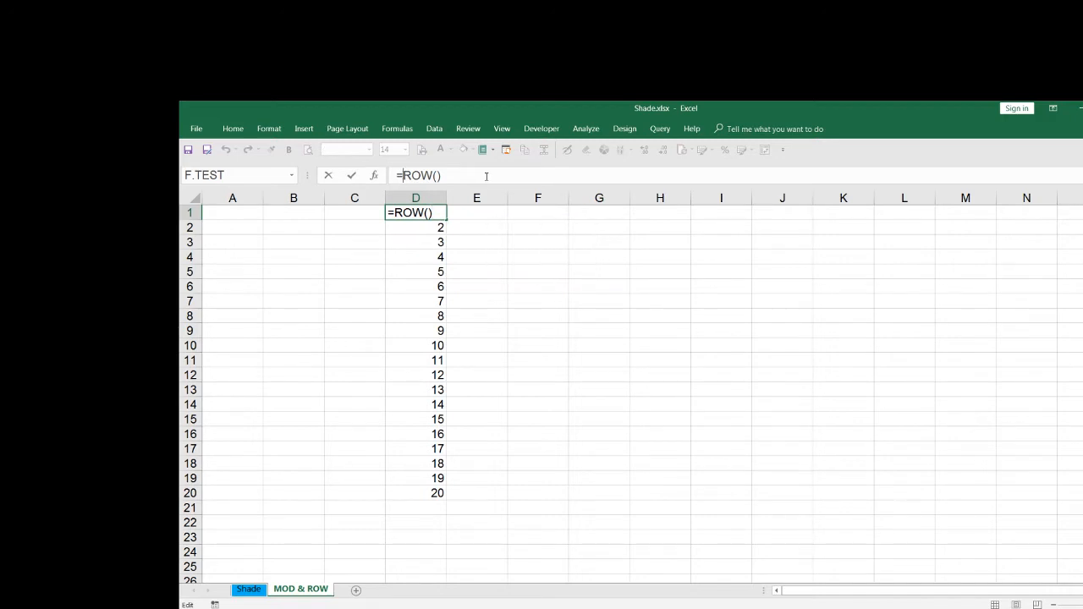
type("mod")
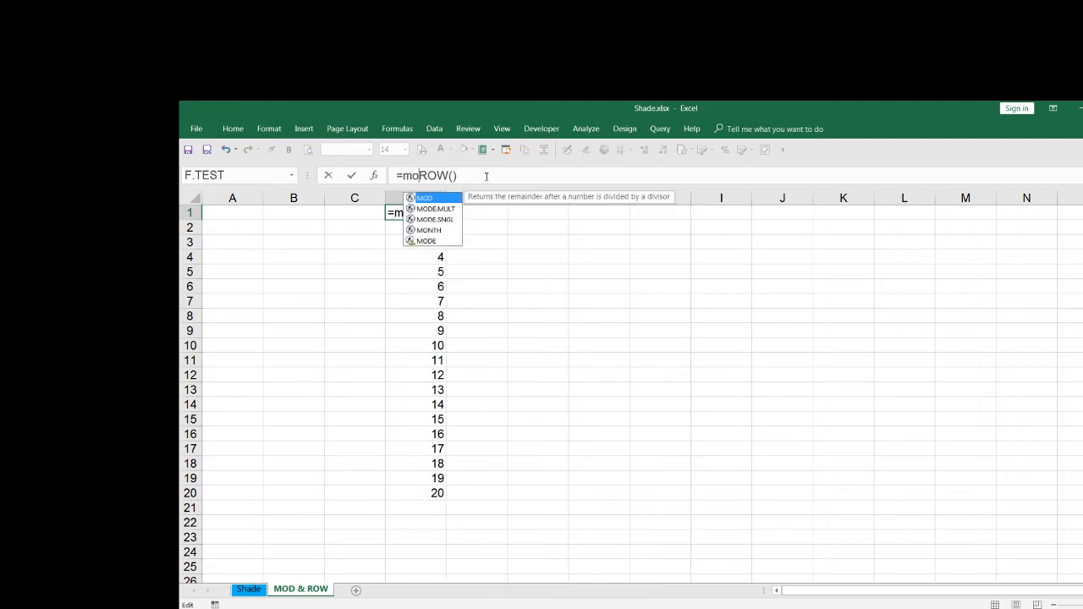
key("Tab")
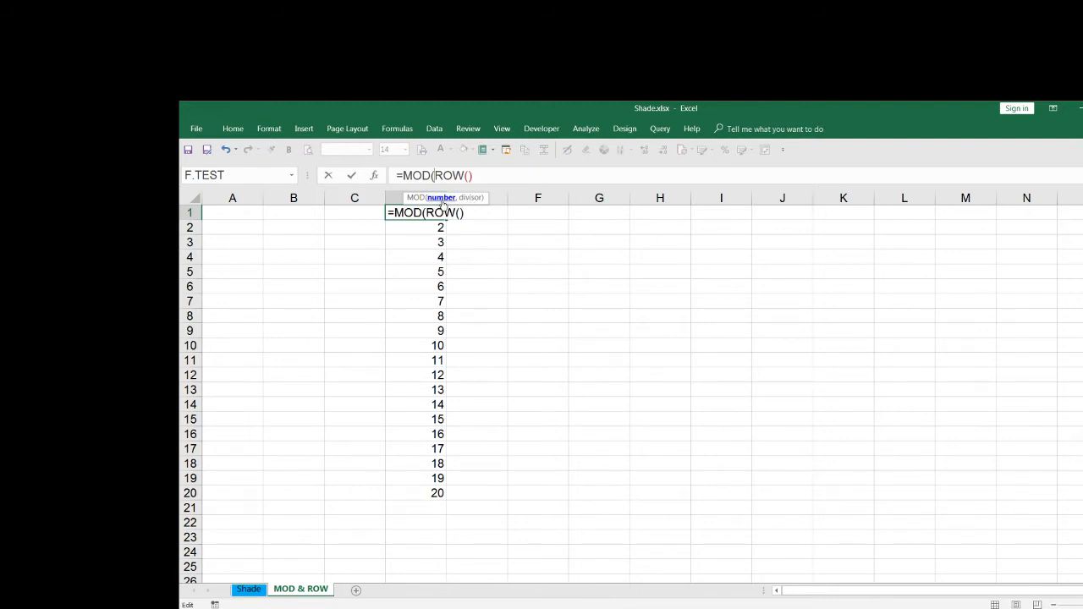
left_click(434, 176)
type(",2)")
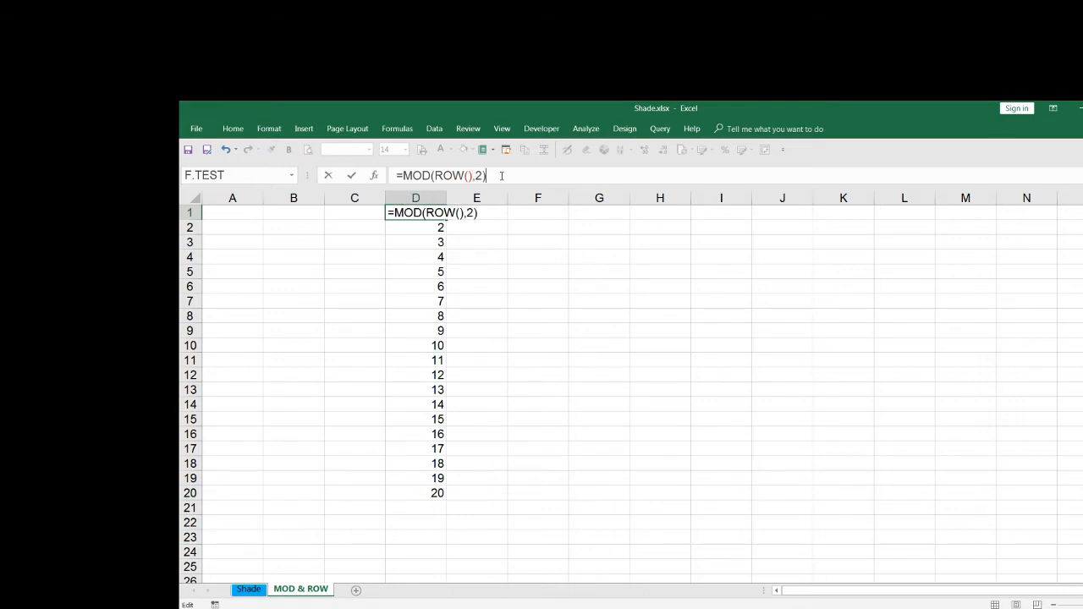
key("Return")
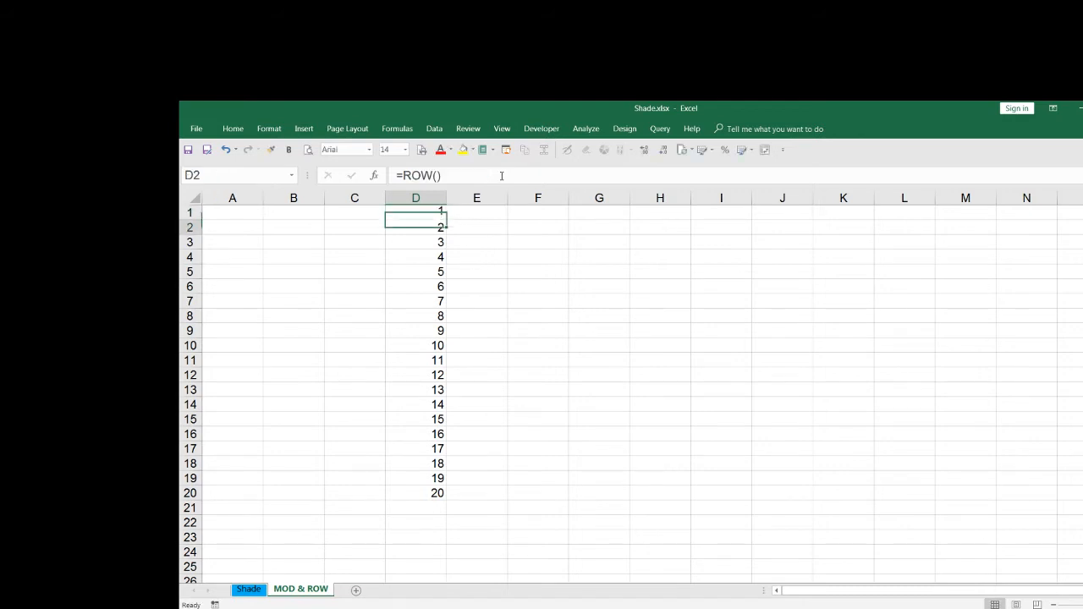
left_click(437, 212)
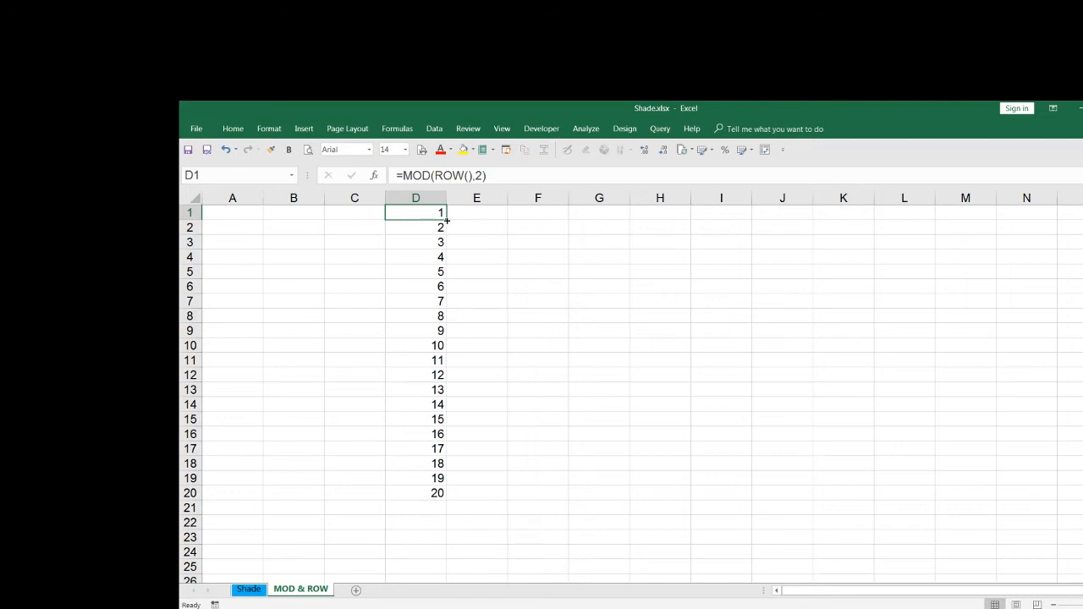
double_click(446, 219)
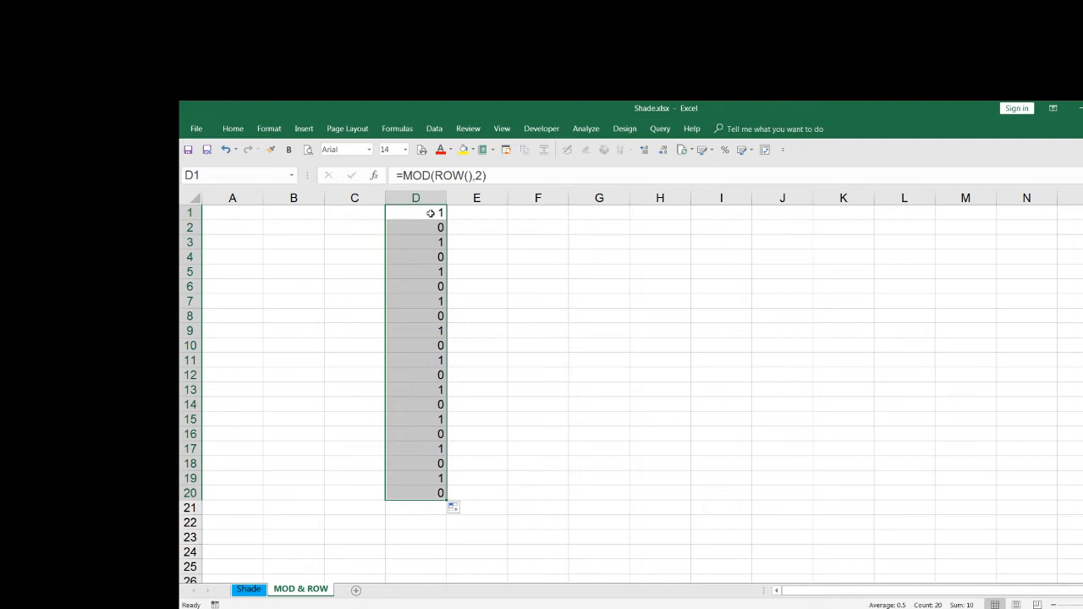
Step: Extend the formula in D1 to the logical test =MOD(ROW(),2)=1 and fill it down through D20
left_click(431, 214)
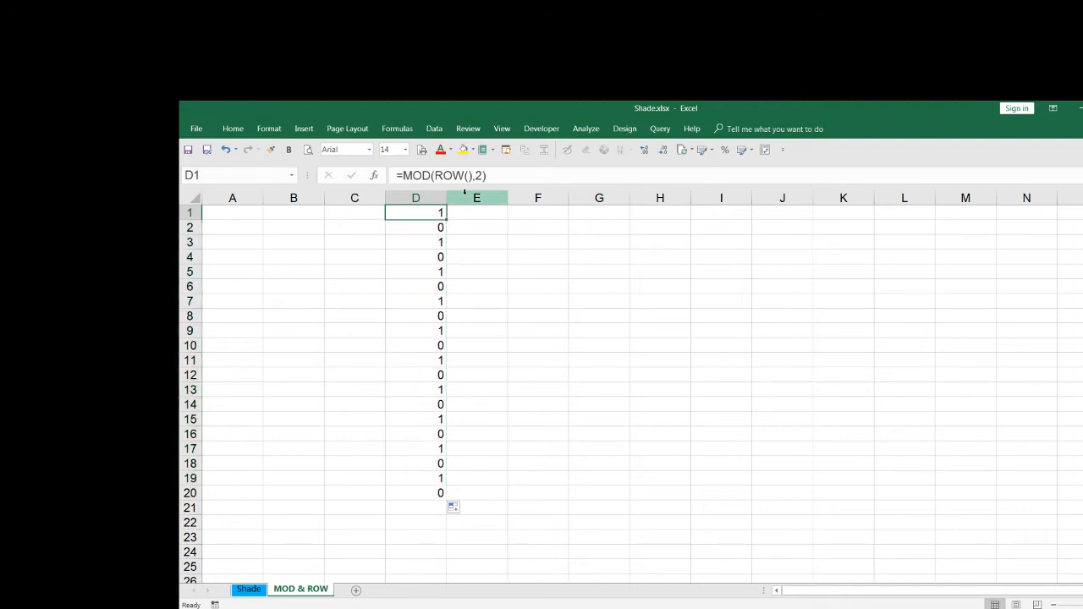
key("F2")
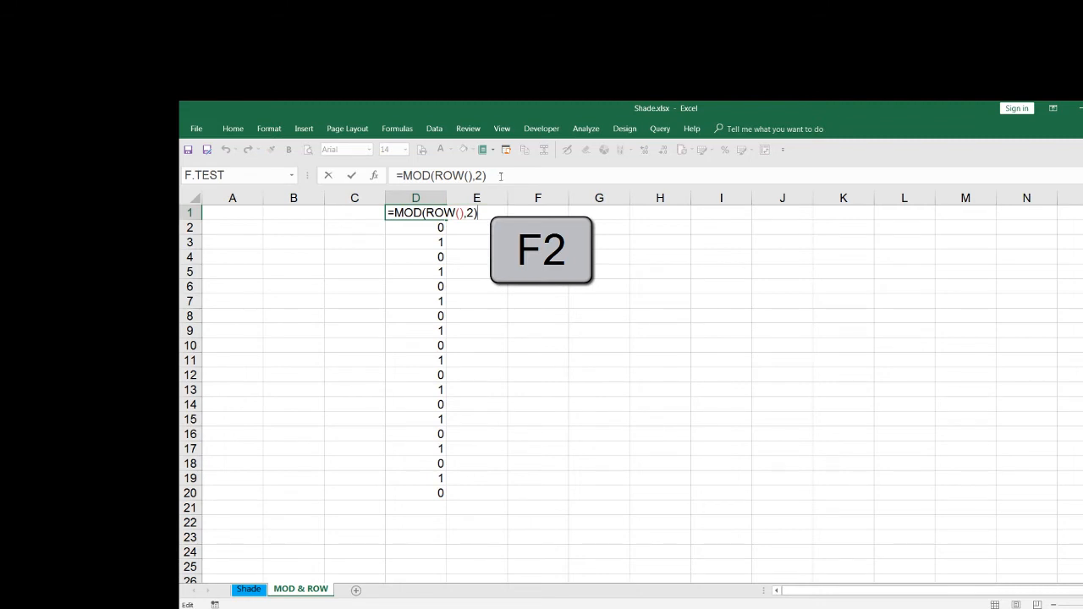
left_click(501, 176)
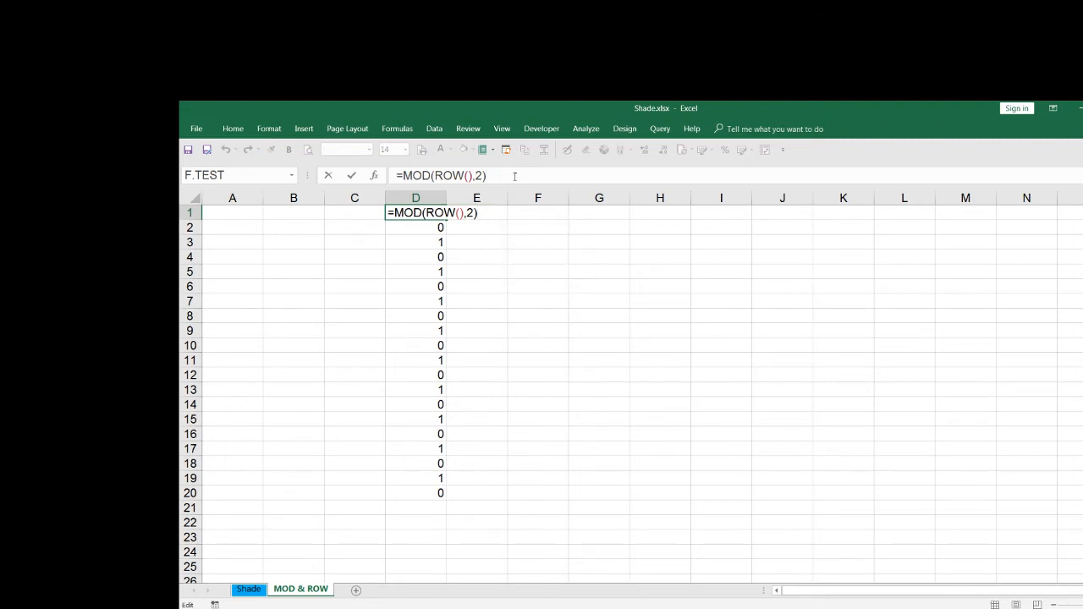
type("=1")
key("Return")
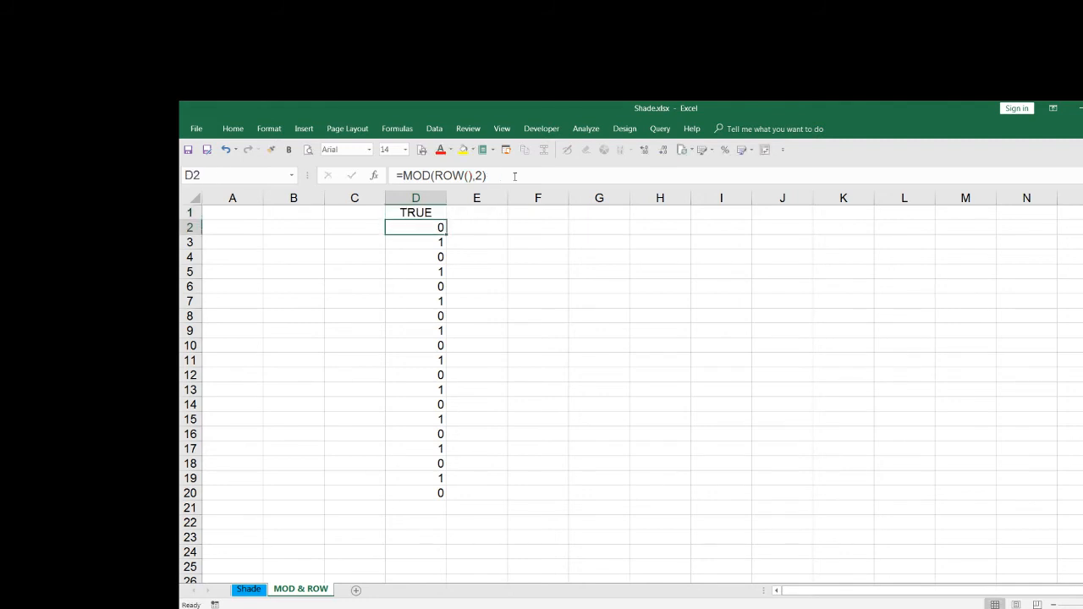
left_click(444, 213)
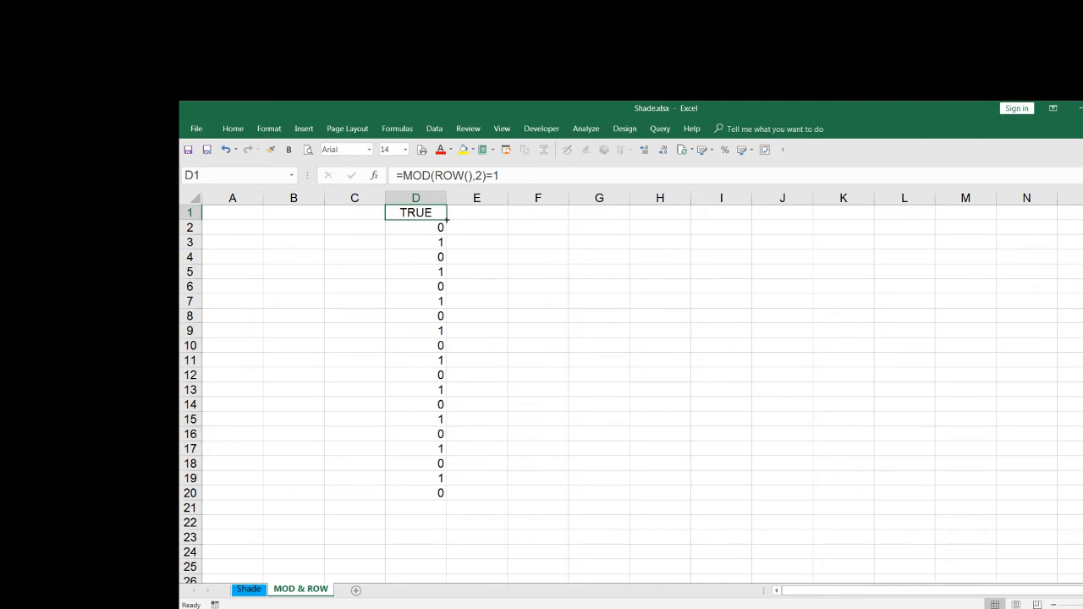
double_click(446, 220)
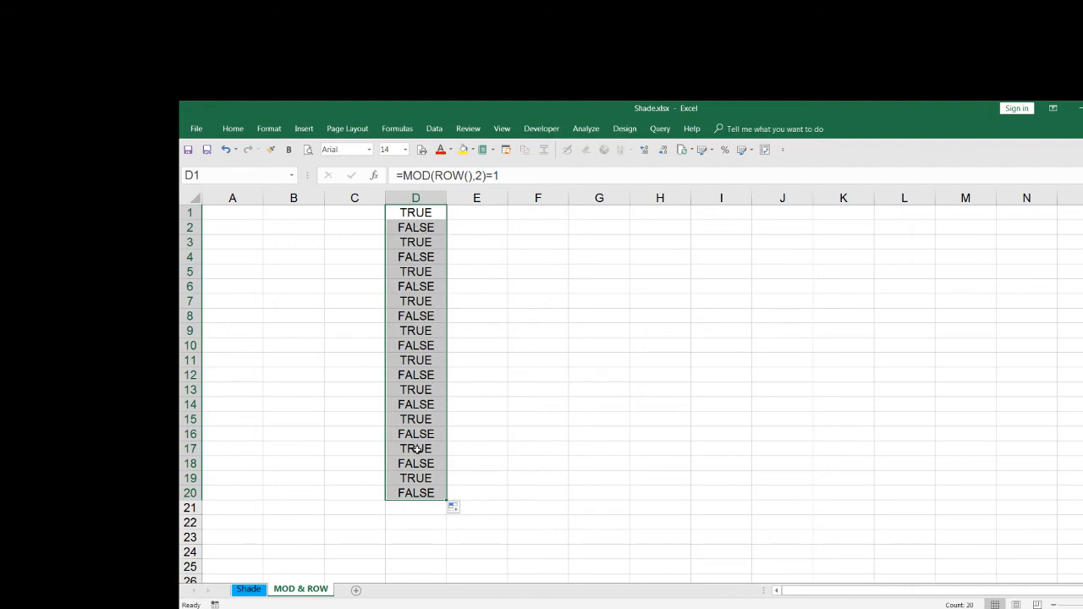
Step: Copy the full formula text =MOD(ROW(),2)=1 from cell D1
left_click(425, 213)
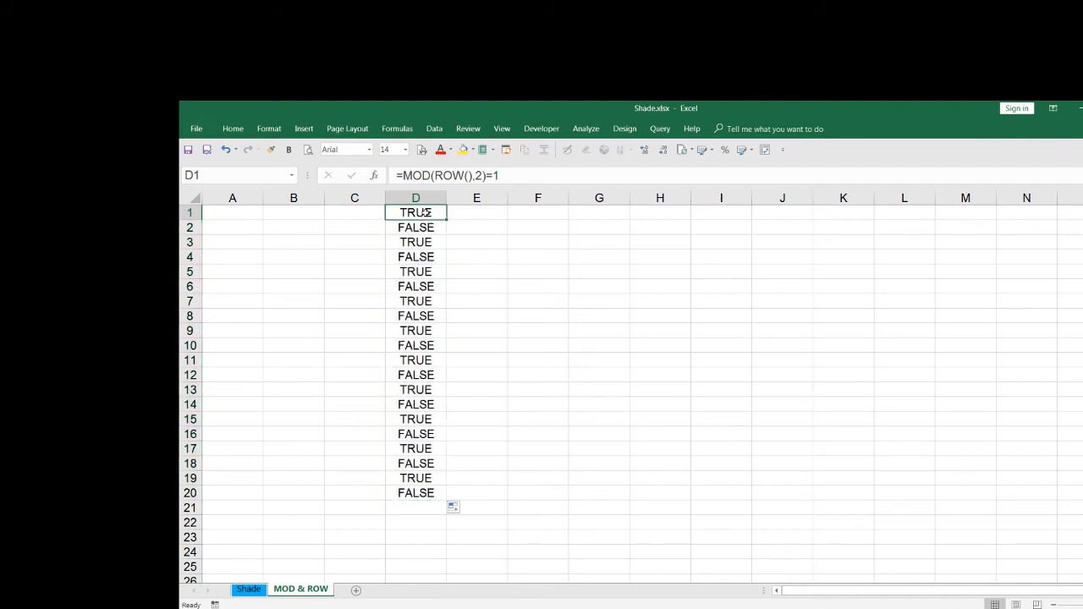
key("F2")
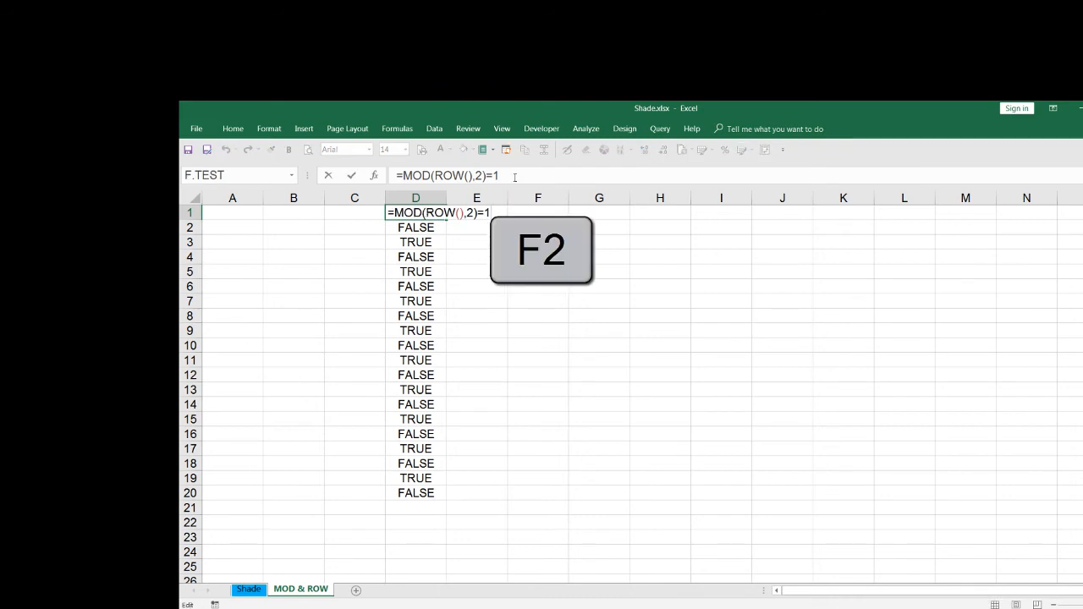
left_click_drag(499, 175, 391, 174)
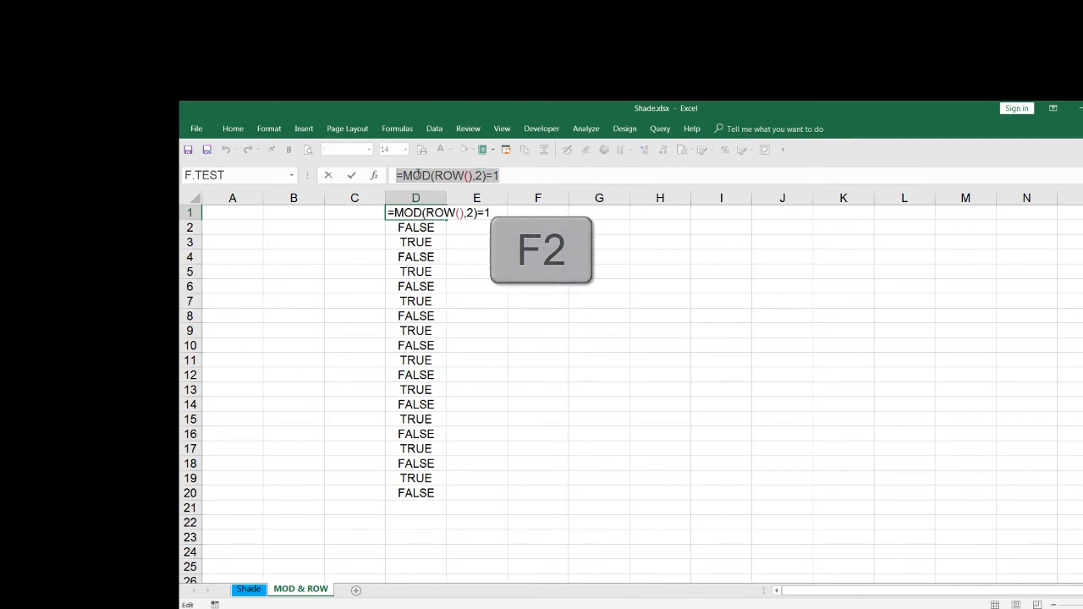
right_click(418, 174)
left_click(464, 197)
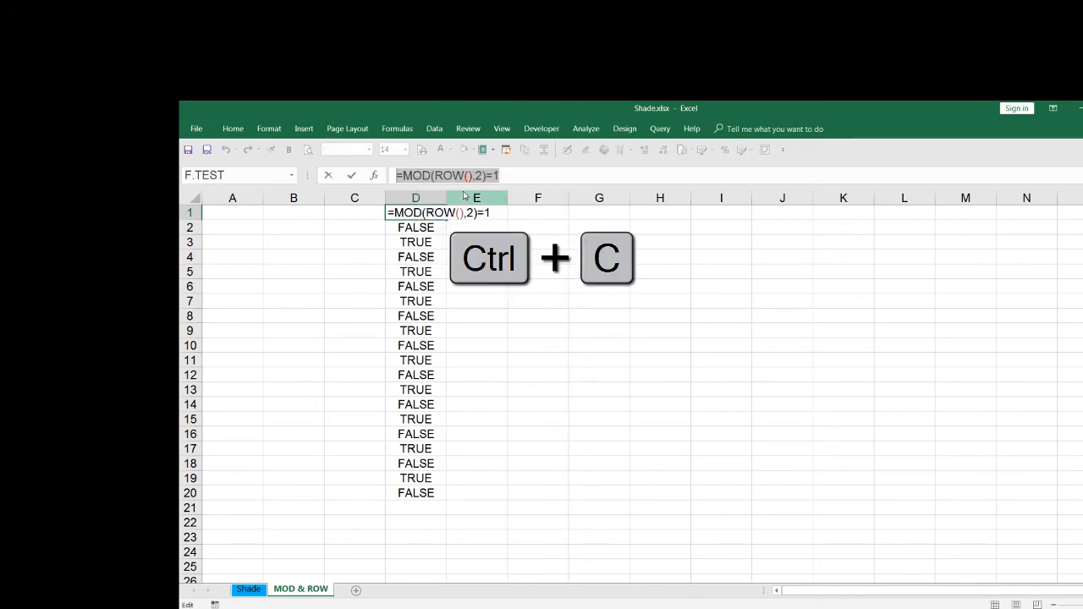
Step: On the Shade sheet, start a formula-based conditional formatting rule for A2:I12 using the copied formula =MOD(ROW(),2)=1
key("Escape")
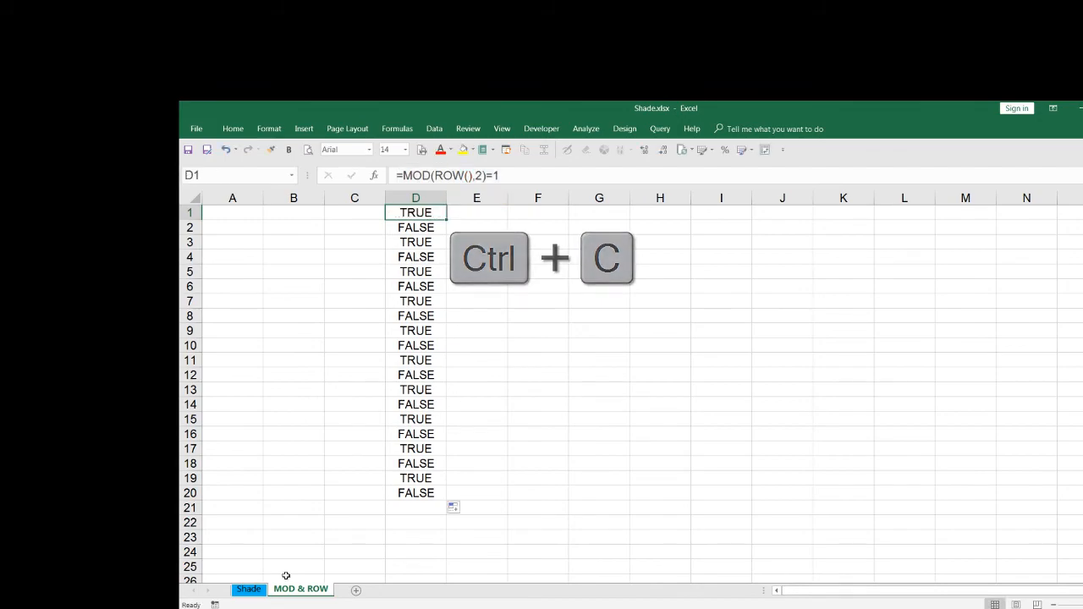
left_click(254, 590)
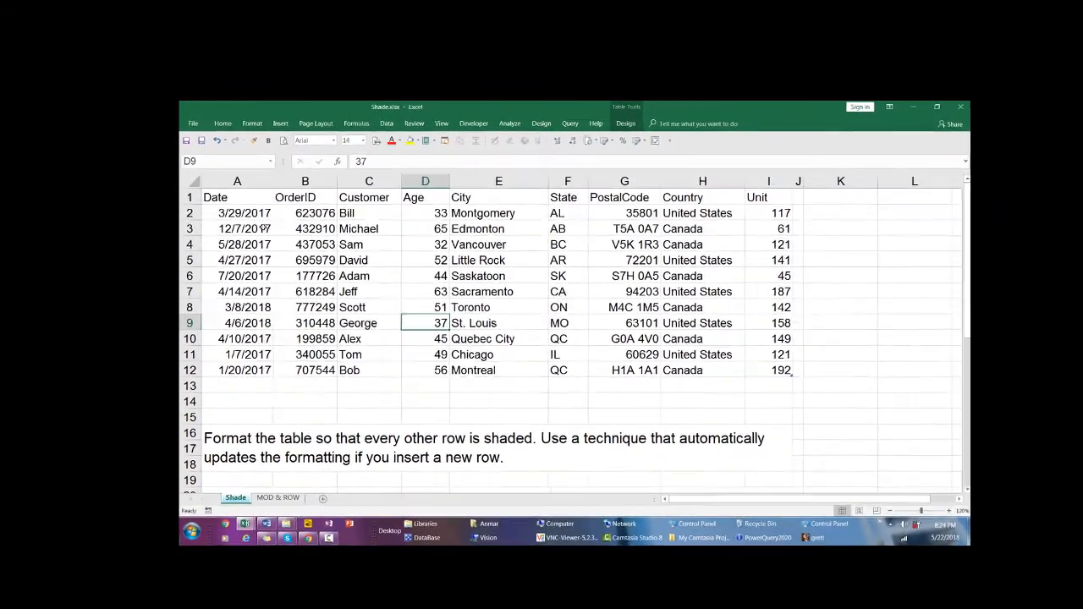
left_click_drag(242, 204, 709, 351)
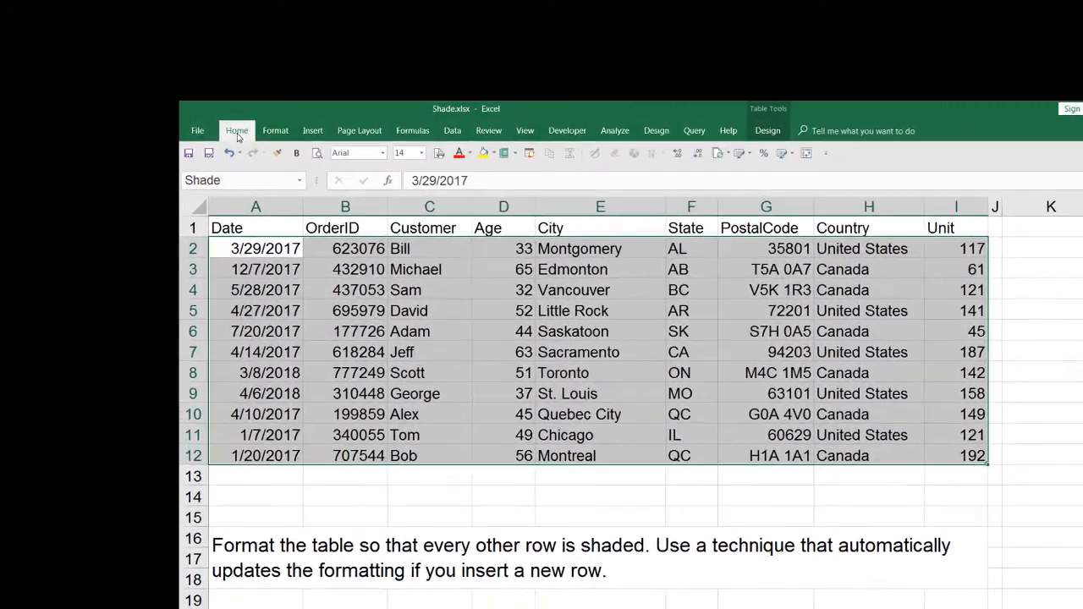
left_click(237, 135)
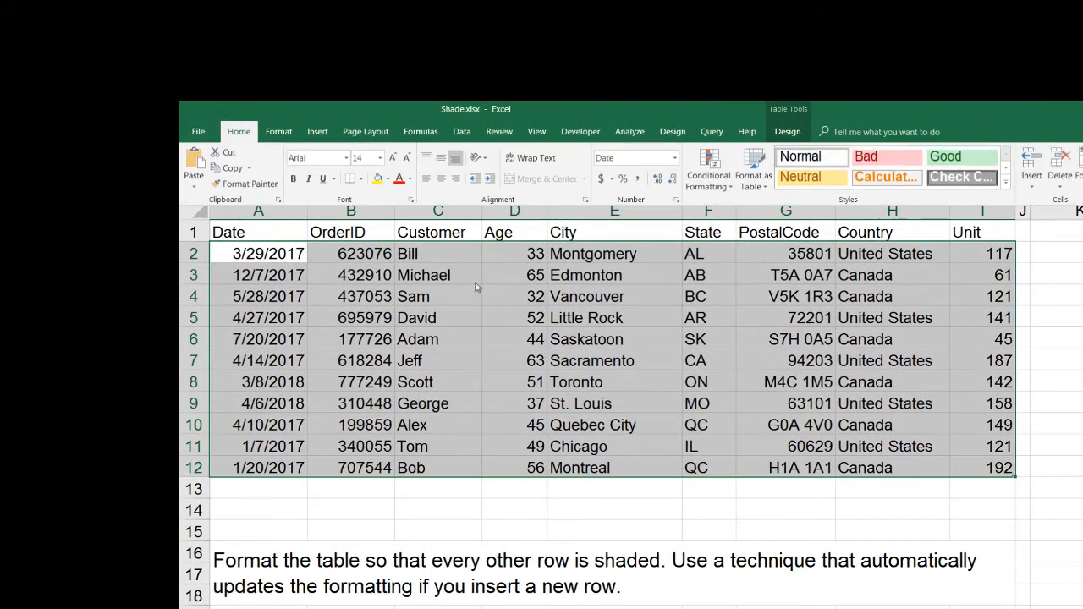
left_click(709, 187)
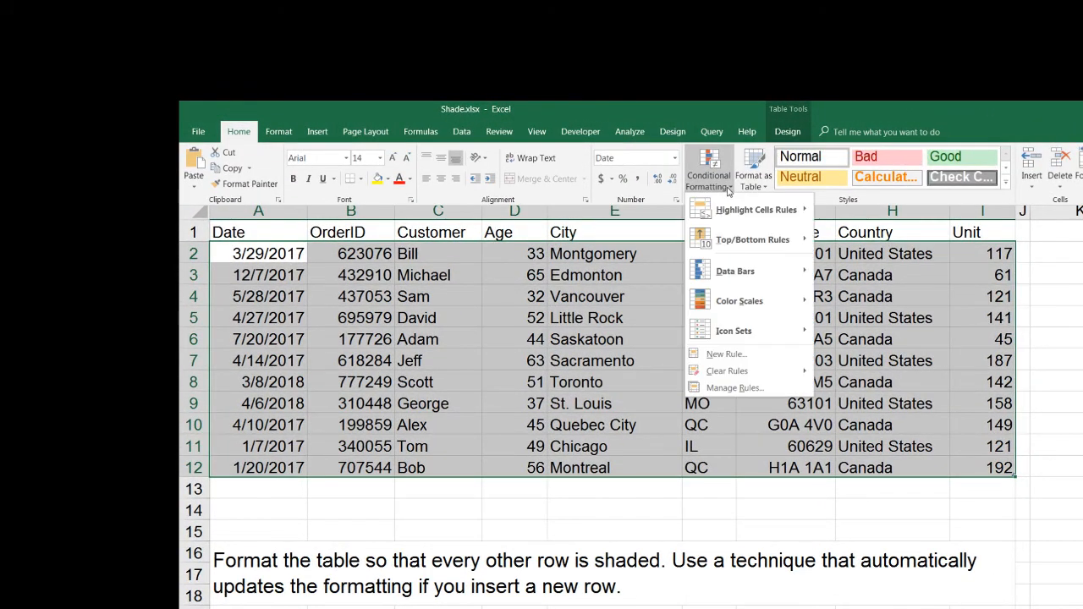
left_click(760, 356)
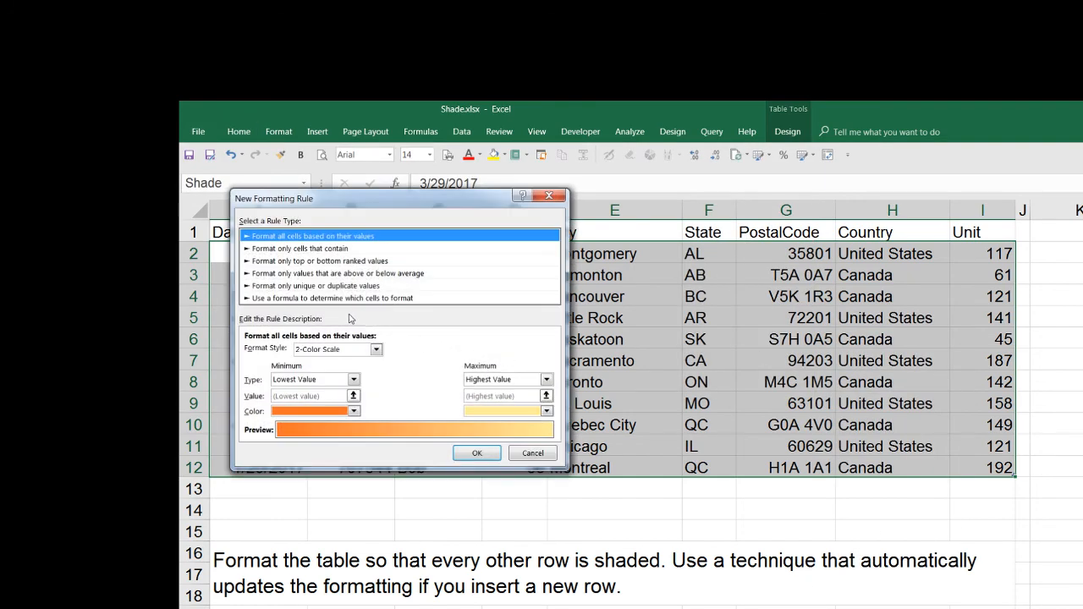
left_click(295, 299)
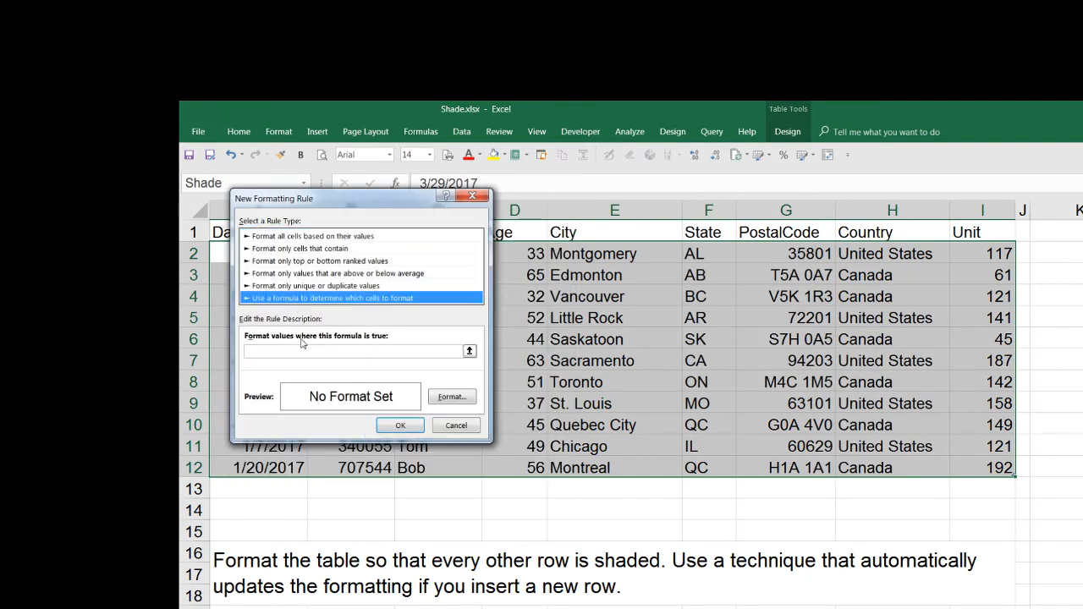
left_click(282, 352)
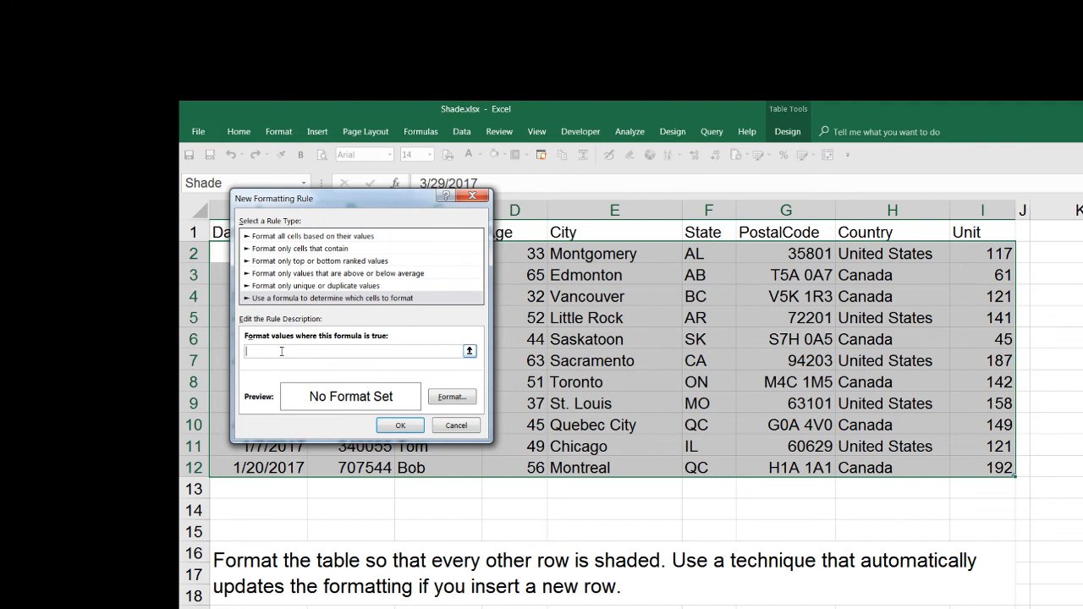
key("ctrl+v")
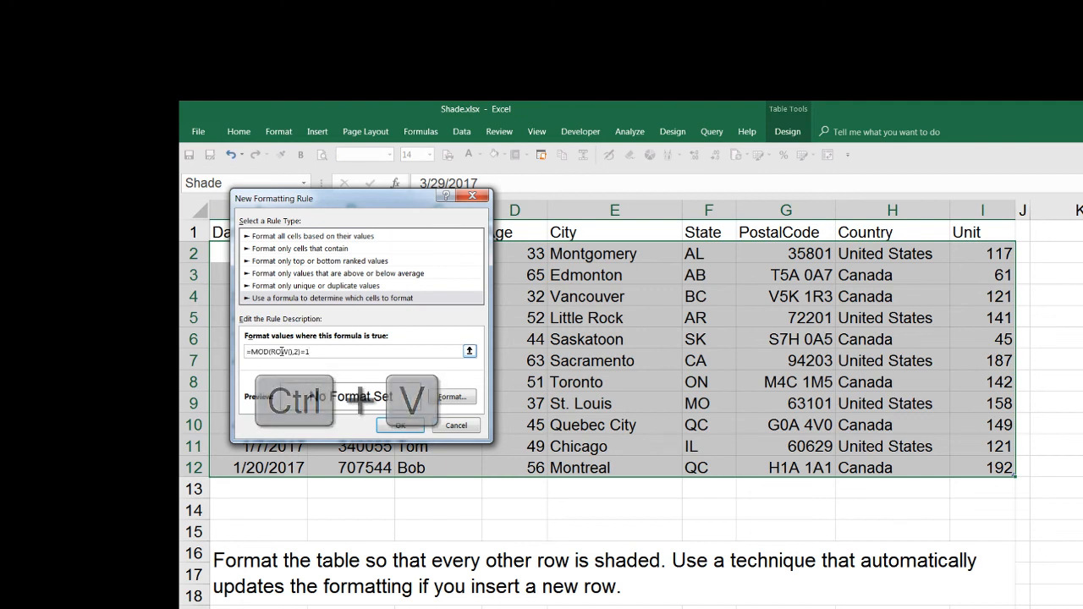
Step: Set a medium-dark blue background fill as the rule's format, apply the rule and deselect the table range
left_click(453, 397)
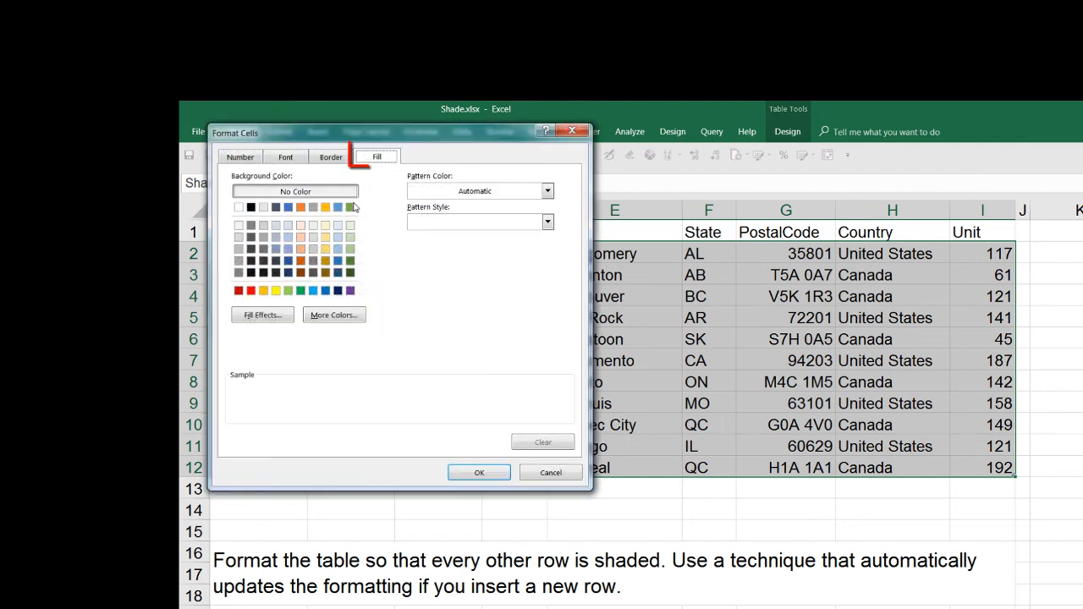
left_click(338, 261)
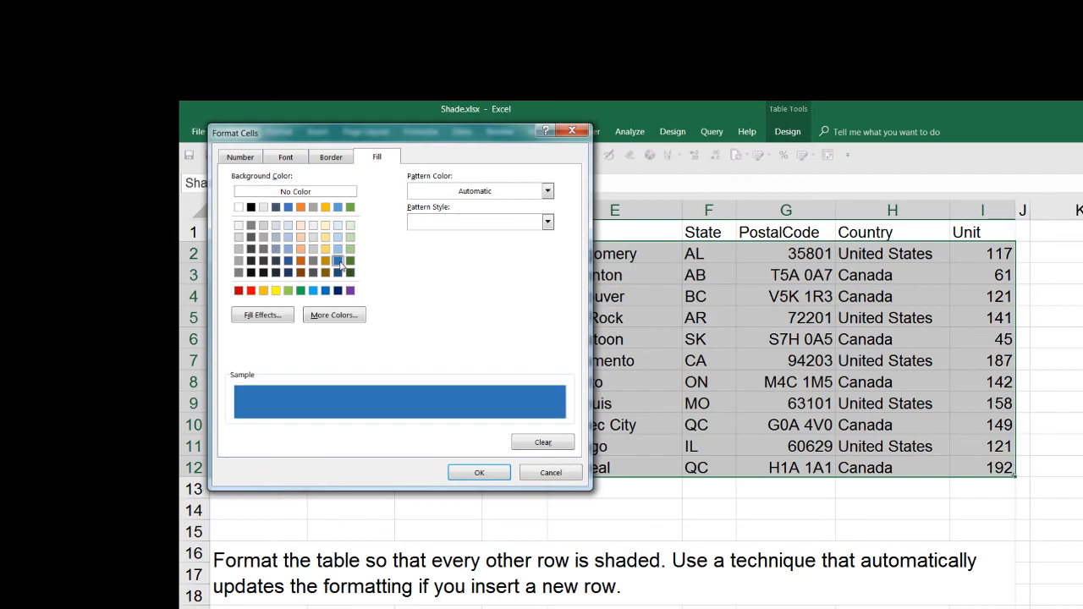
left_click(481, 474)
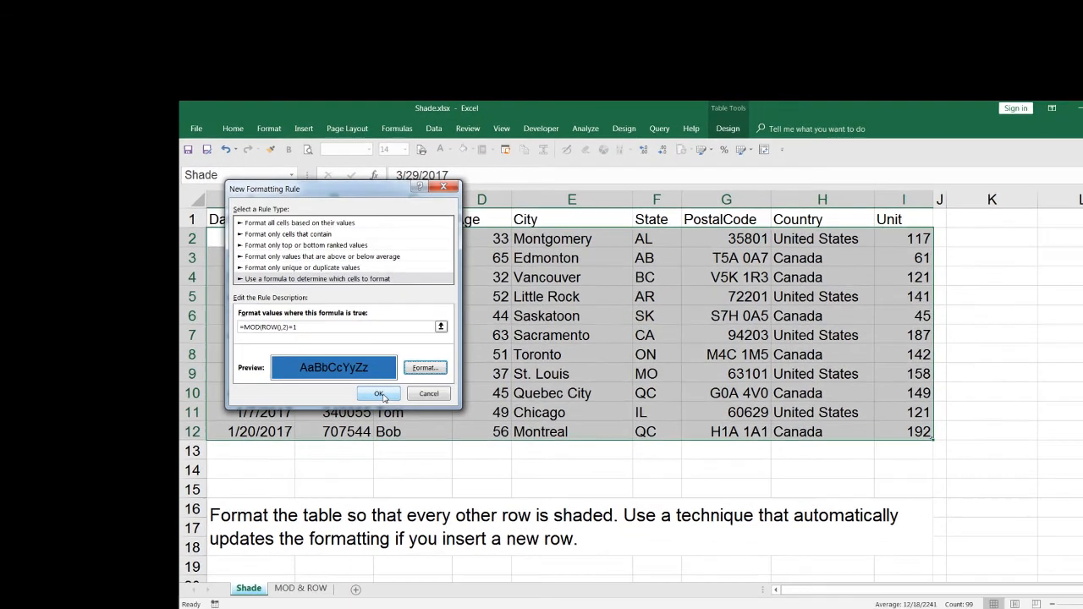
left_click(380, 395)
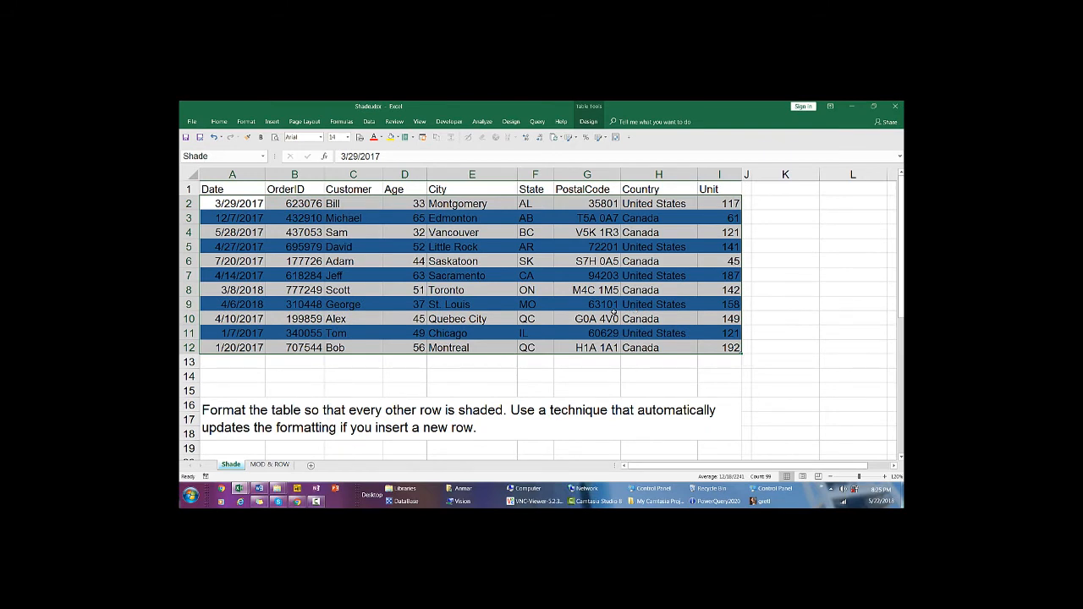
left_click(614, 313)
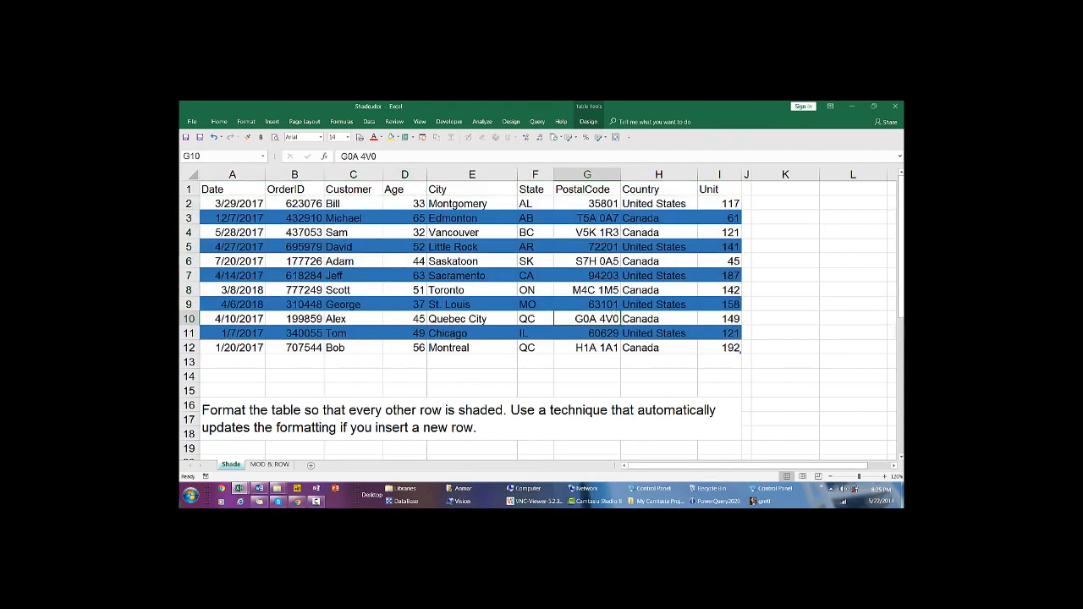